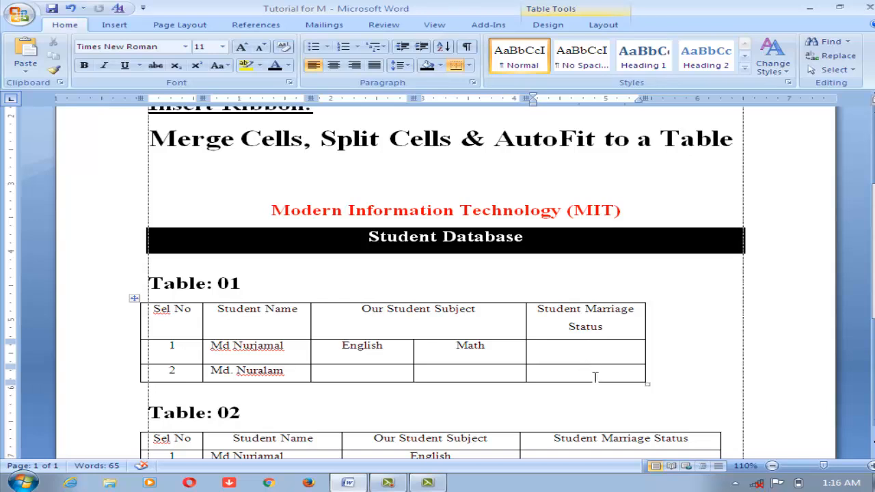
- Split the empty Student Marriage Status cell in row 1 of Table 01 into 2 columns and 1 row
scroll(604, 362, down, 1)
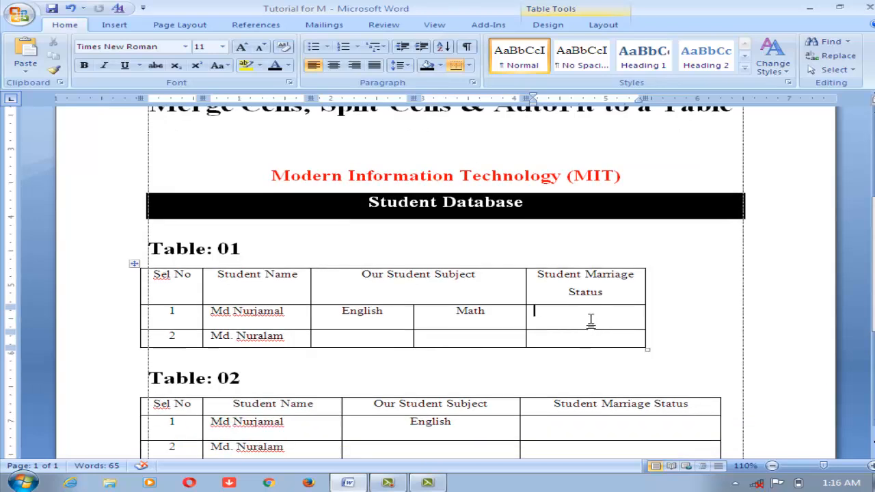
scroll(578, 295, down, 1)
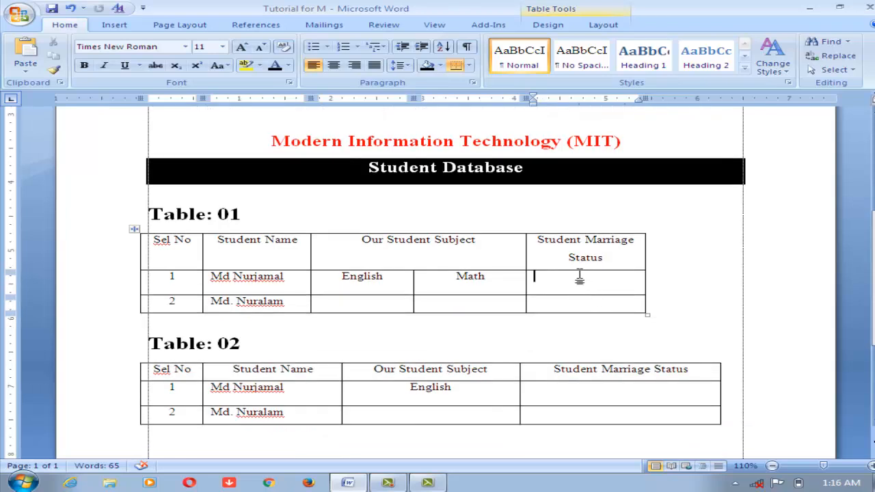
scroll(581, 277, up, 1)
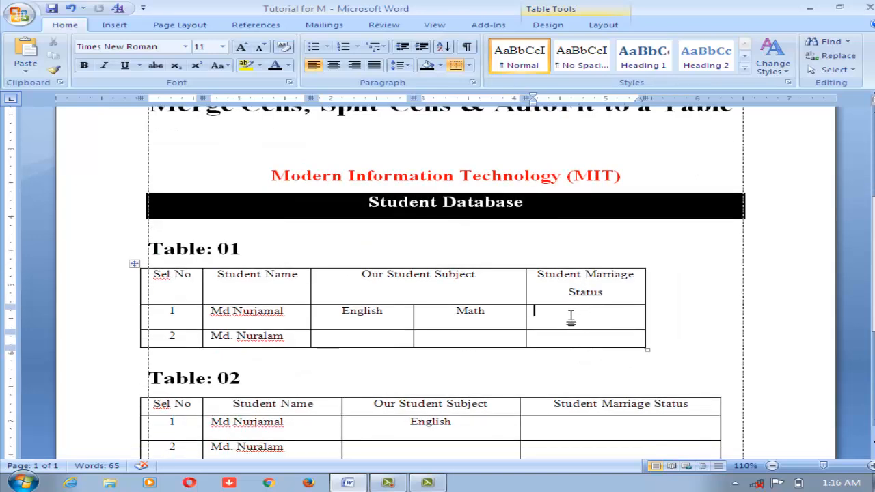
right_click(570, 318)
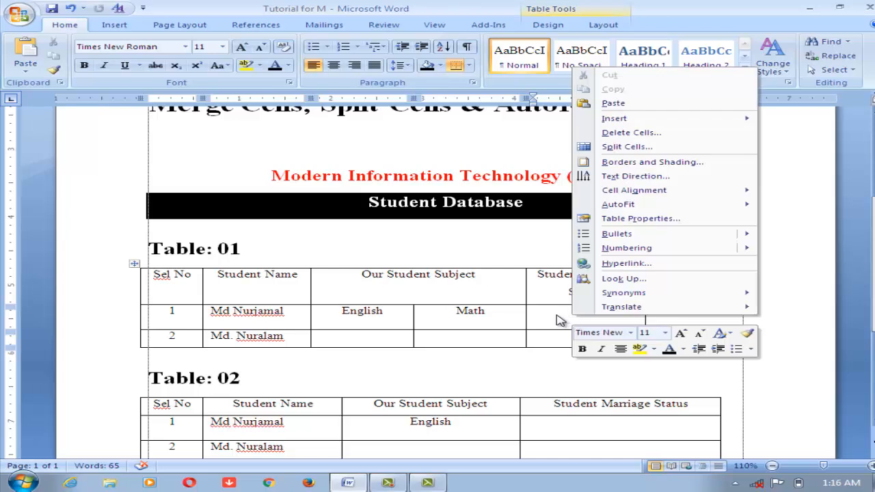
click(636, 149)
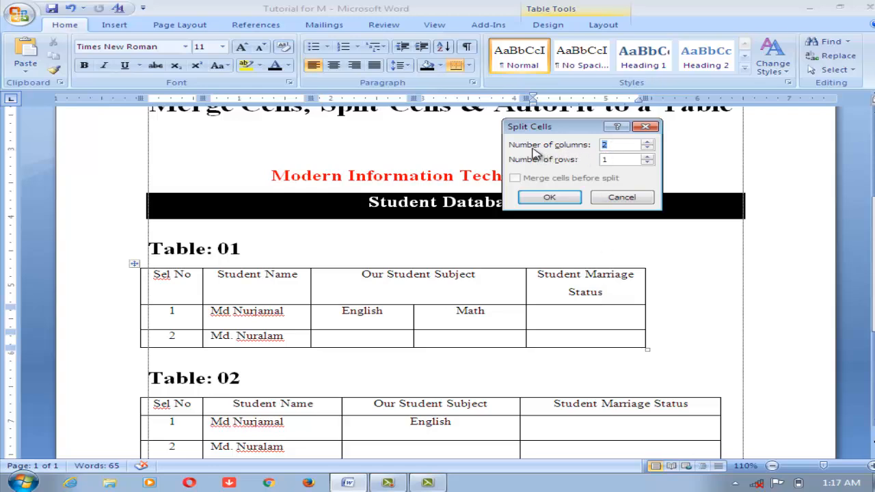
text(2)
double_click(616, 147)
click(617, 146)
click(553, 196)
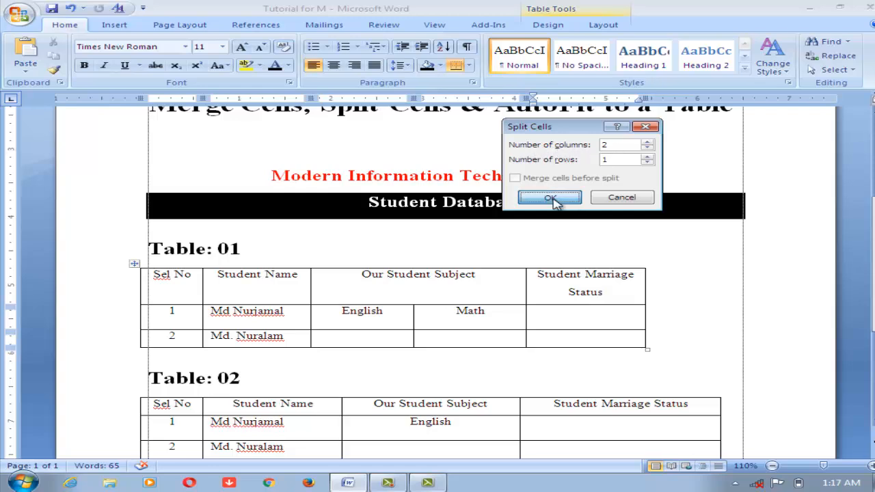
- Enter Yes and No in the two split cells under Student Marriage Status in Table 01
click(601, 322)
click(560, 319)
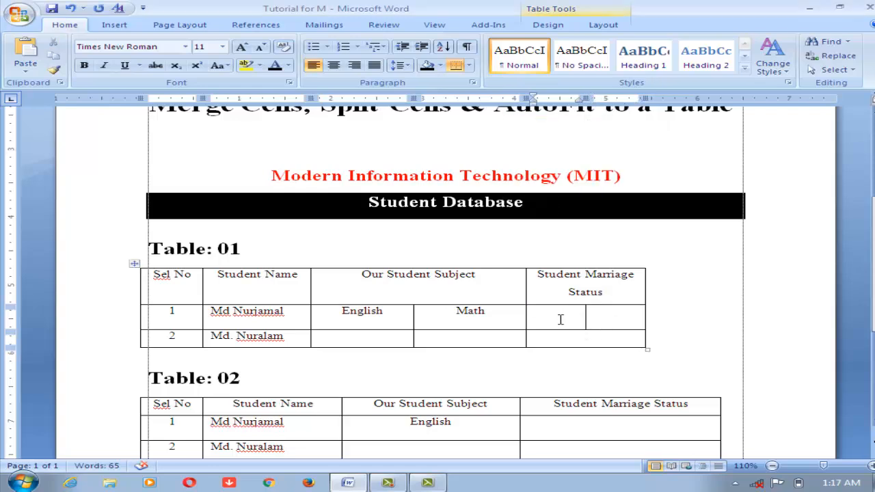
text(Yes)
key(Tab)
text(No)
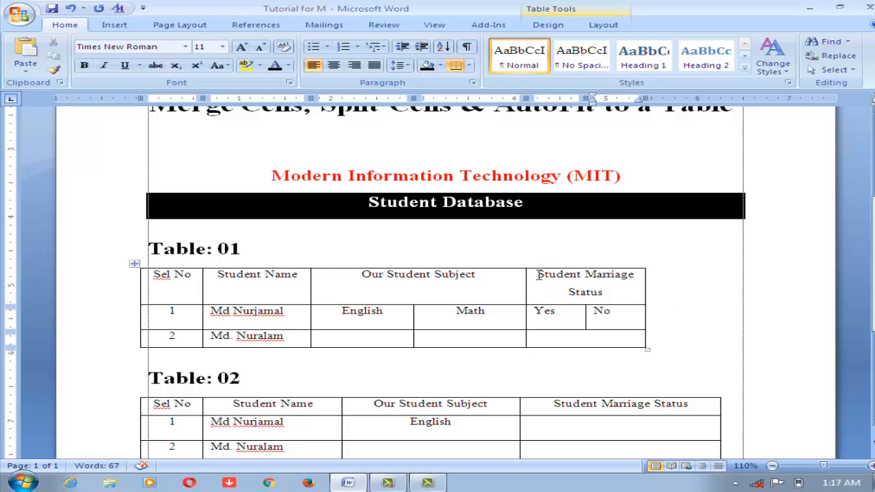
- Examine the Yes and No cells under Student Marriage Status alongside the Split Cells and AutoFit topics in the document title
drag(537, 274, 598, 286)
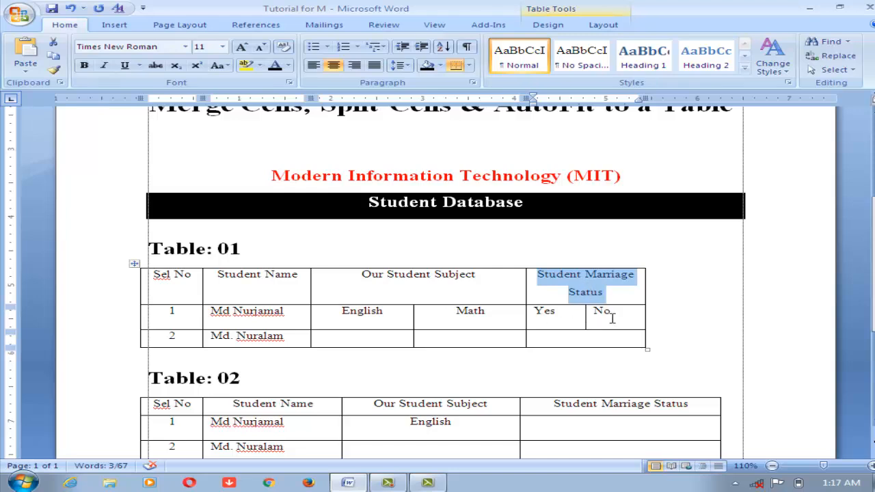
drag(617, 317, 552, 317)
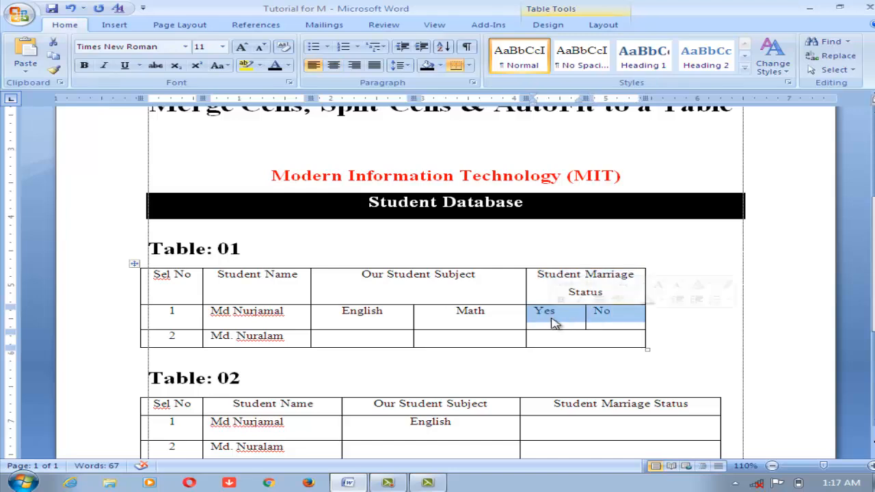
scroll(543, 301, up, 1)
drag(321, 139, 459, 140)
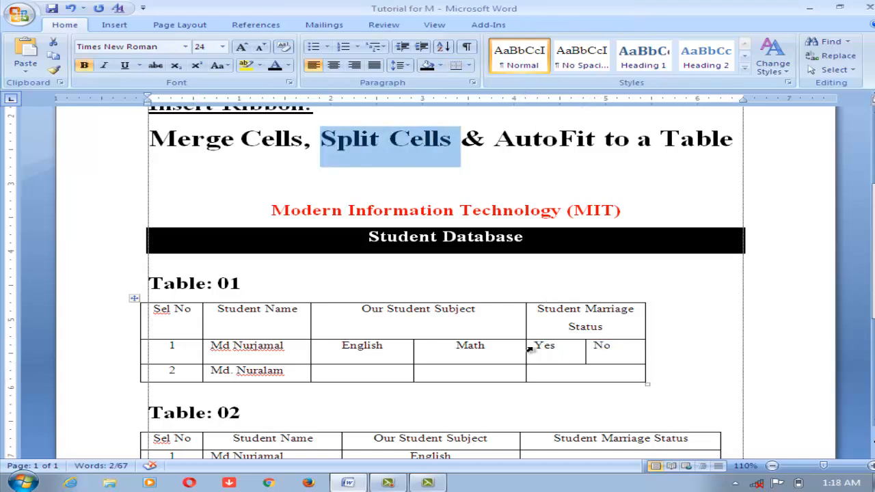
drag(535, 346, 619, 365)
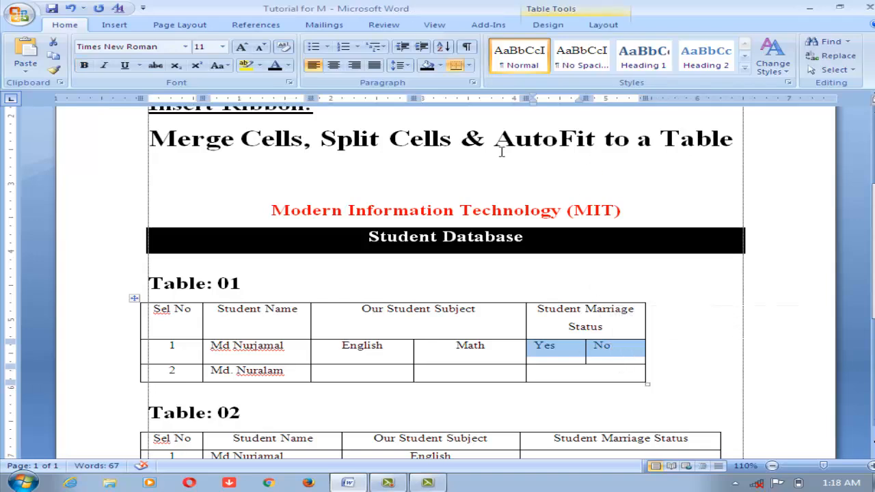
drag(499, 139, 712, 140)
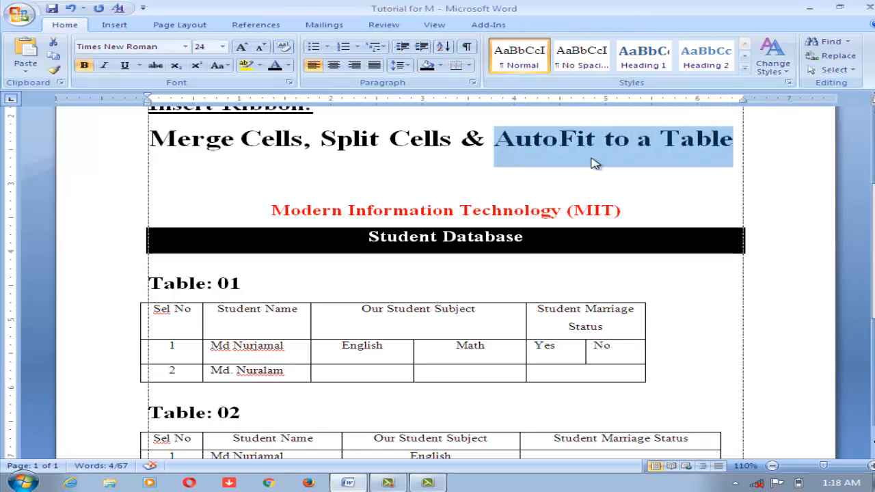
- Examine the header texts and column widths of Table 02
scroll(592, 162, down, 5)
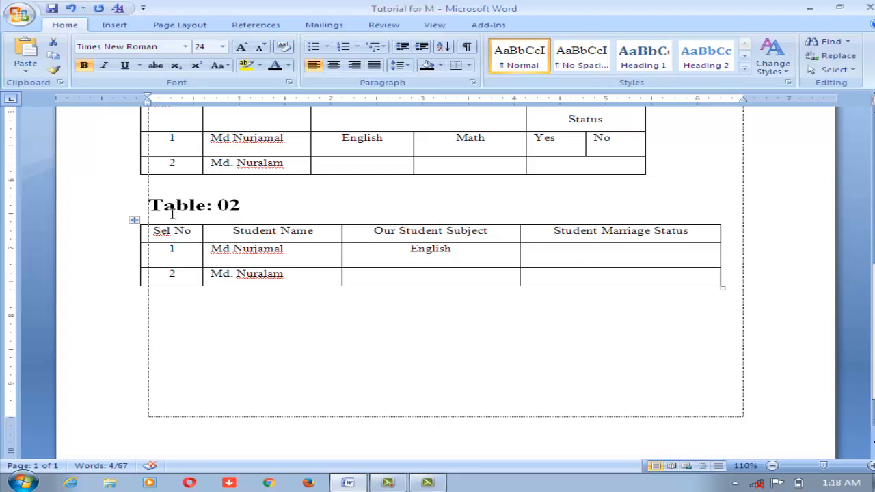
drag(150, 205, 272, 208)
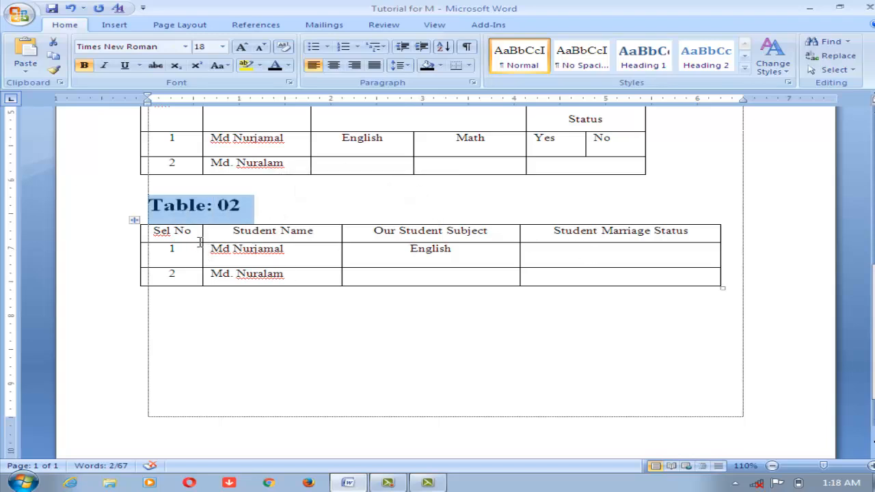
drag(196, 244, 179, 274)
click(362, 304)
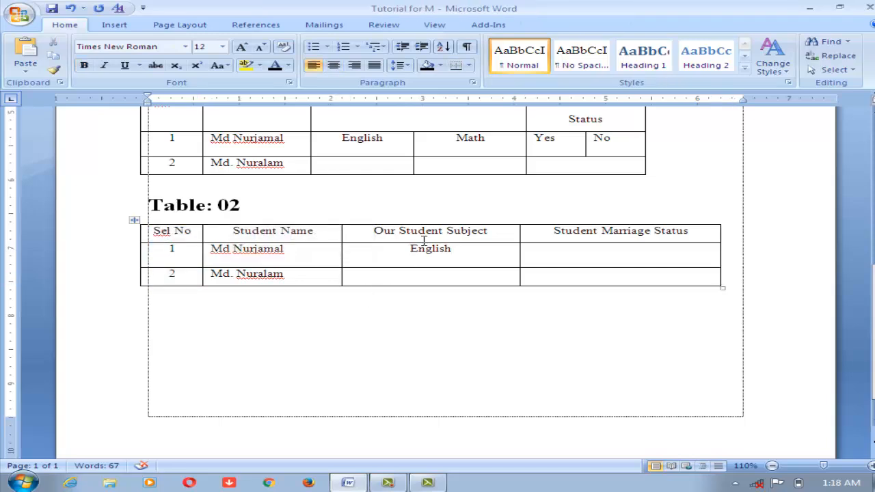
drag(459, 233, 457, 267)
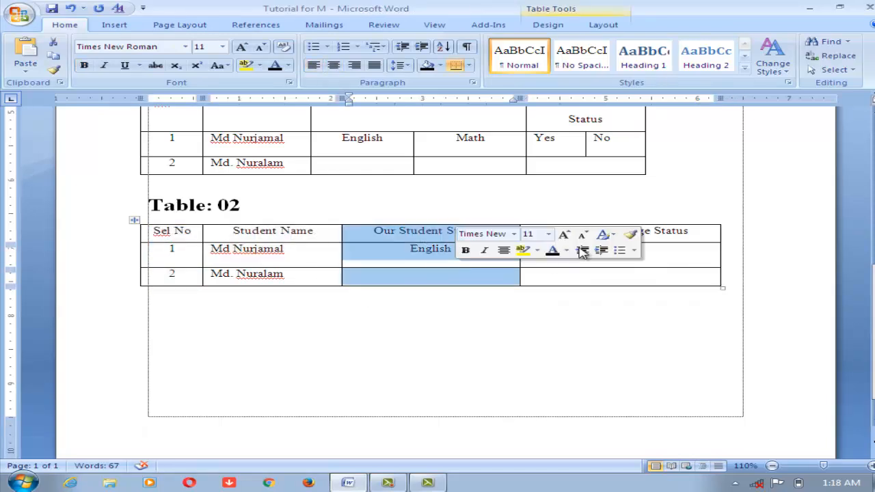
click(687, 233)
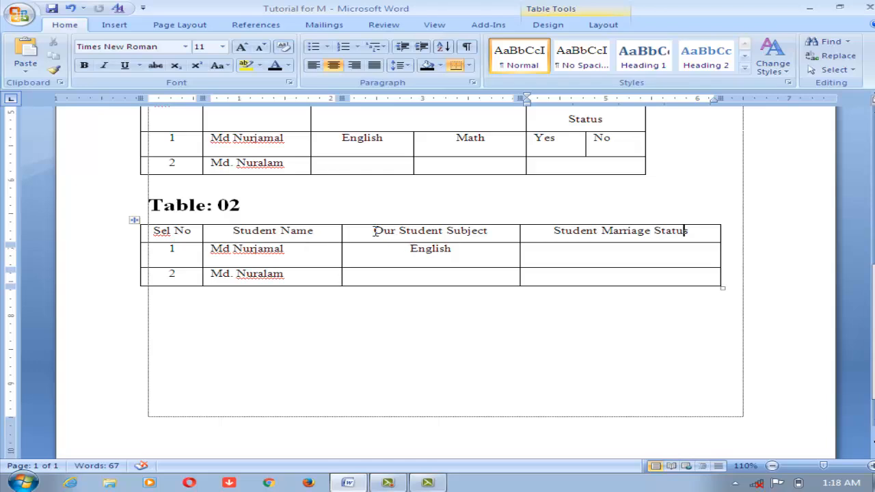
drag(375, 231, 453, 233)
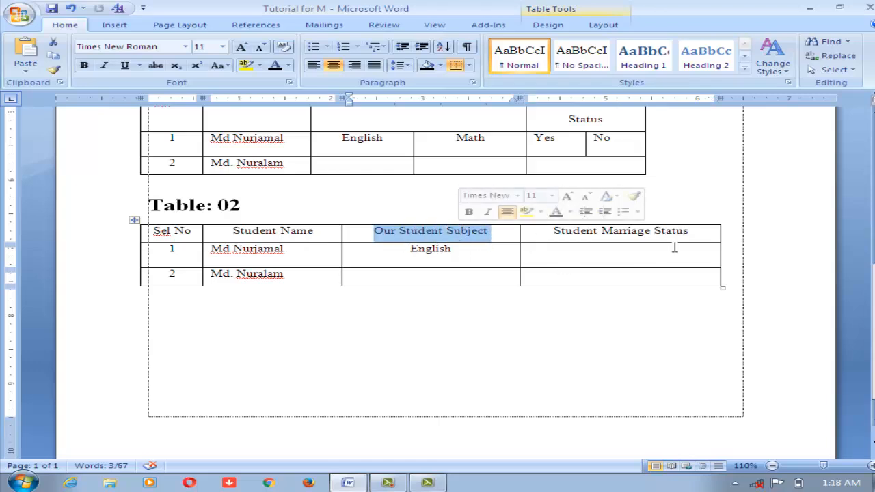
click(692, 230)
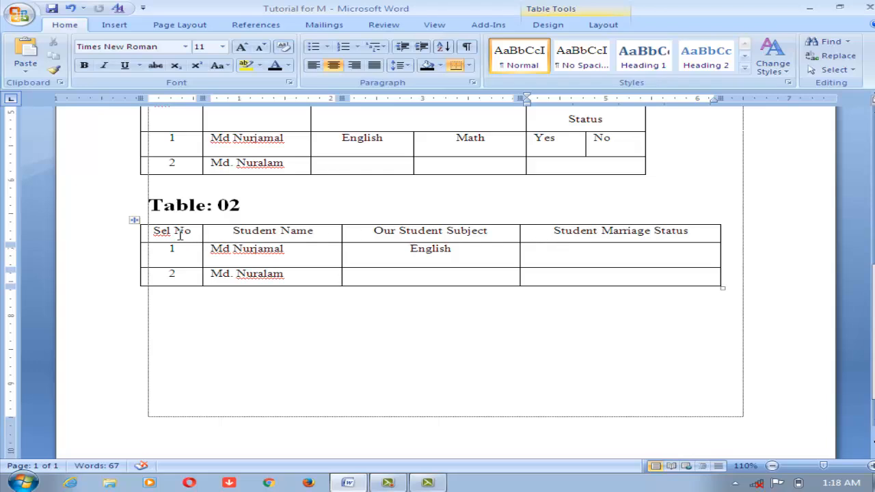
click(380, 232)
drag(380, 233, 517, 233)
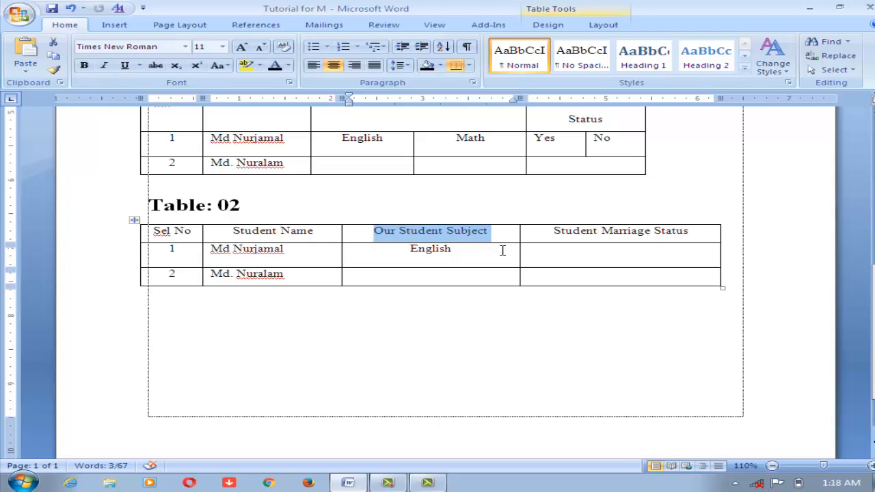
drag(232, 233, 335, 236)
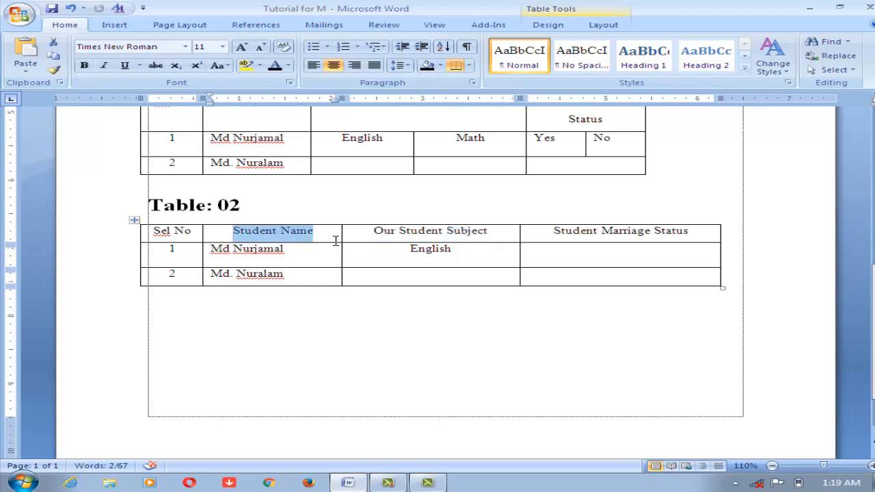
click(336, 239)
click(181, 230)
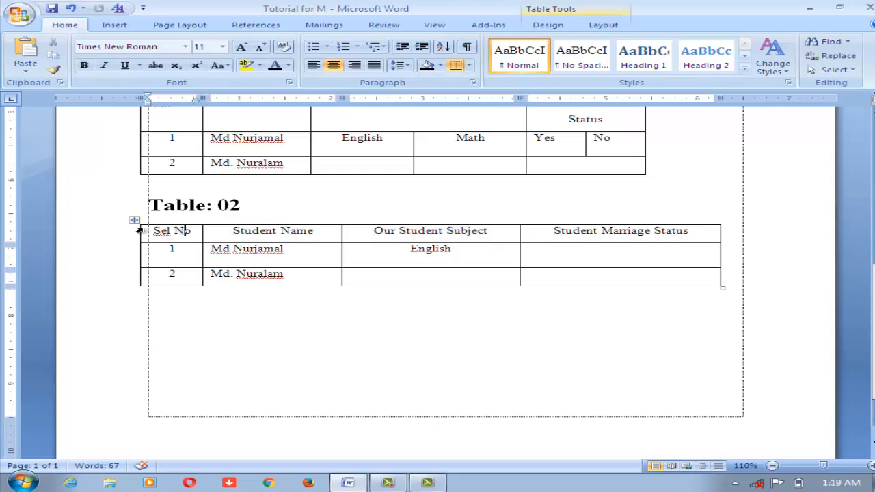
- Apply AutoFit to Contents to the whole of Table 02
click(134, 220)
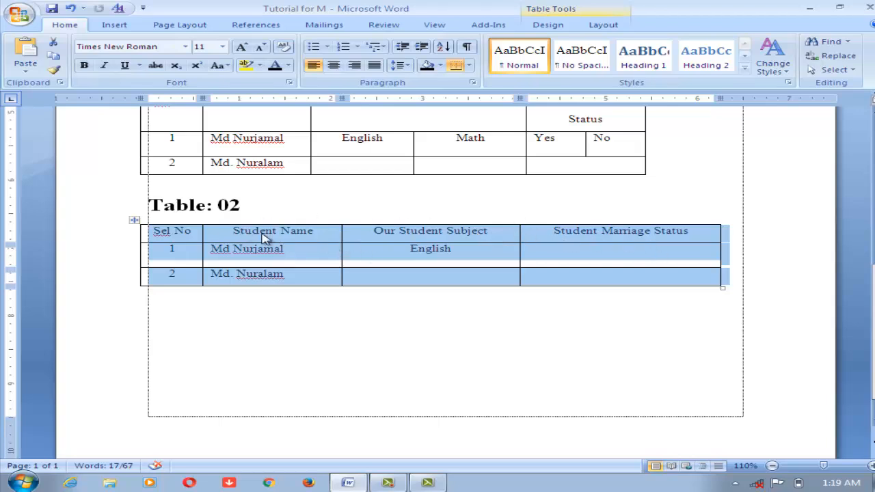
right_click(393, 239)
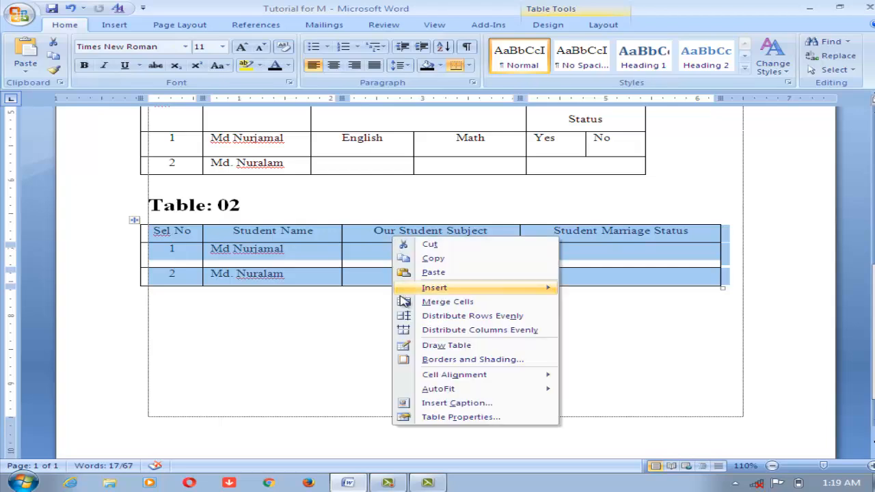
mouse_move(429, 391)
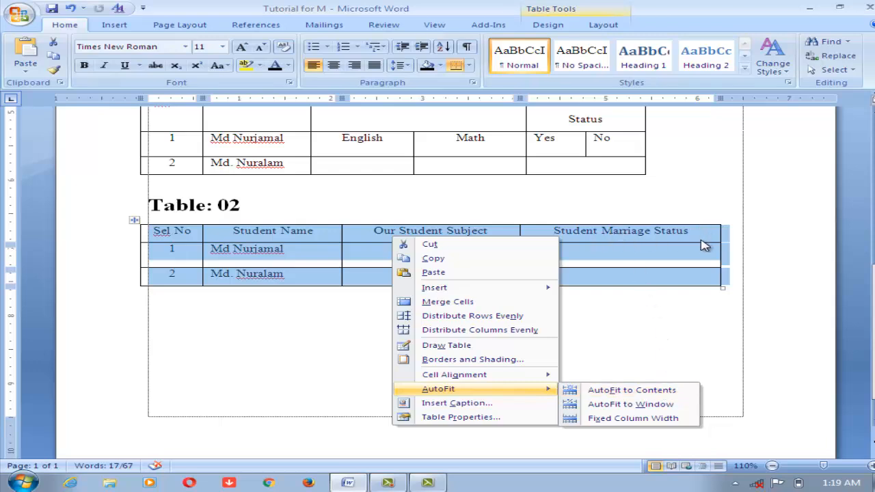
click(673, 395)
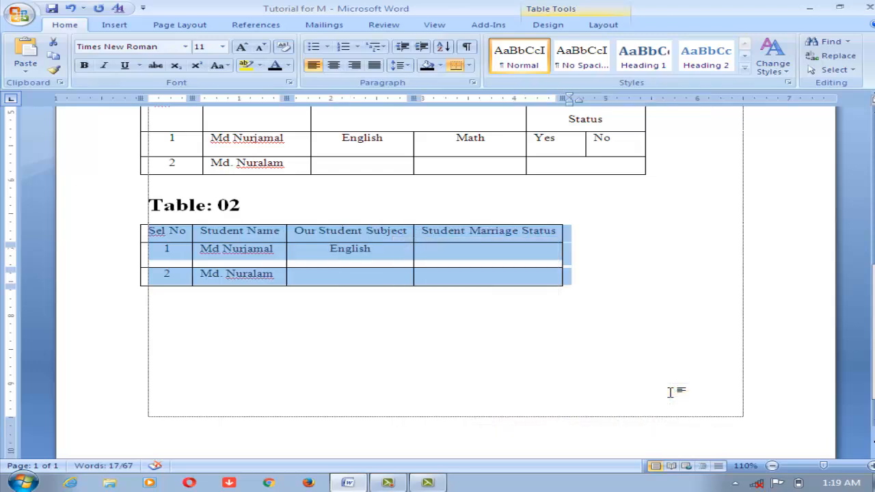
click(550, 236)
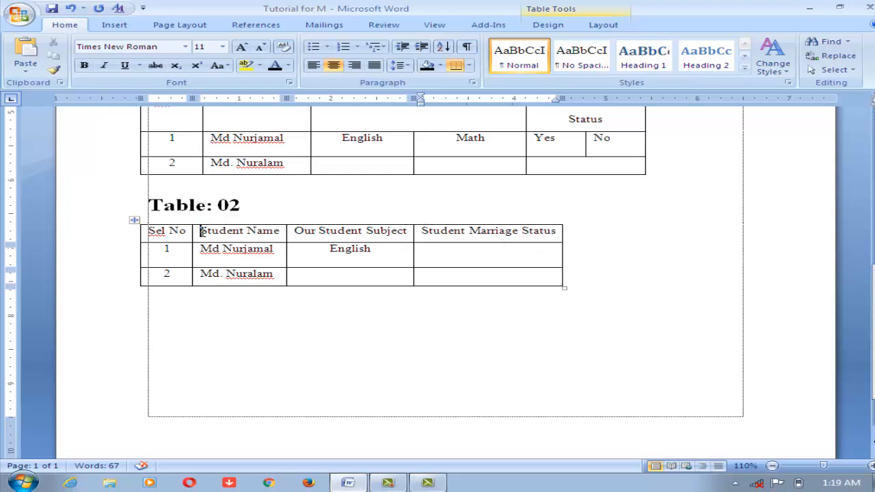
- Examine the column fit of Table 02's headers, the Merge Cells topic in the title, and Table 01's Our Student Subject header and subject cells
drag(200, 233, 279, 233)
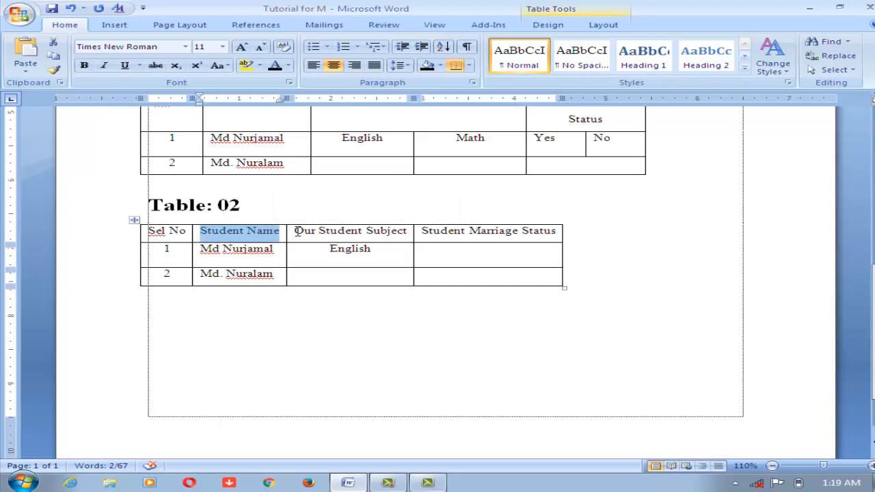
drag(297, 231, 386, 233)
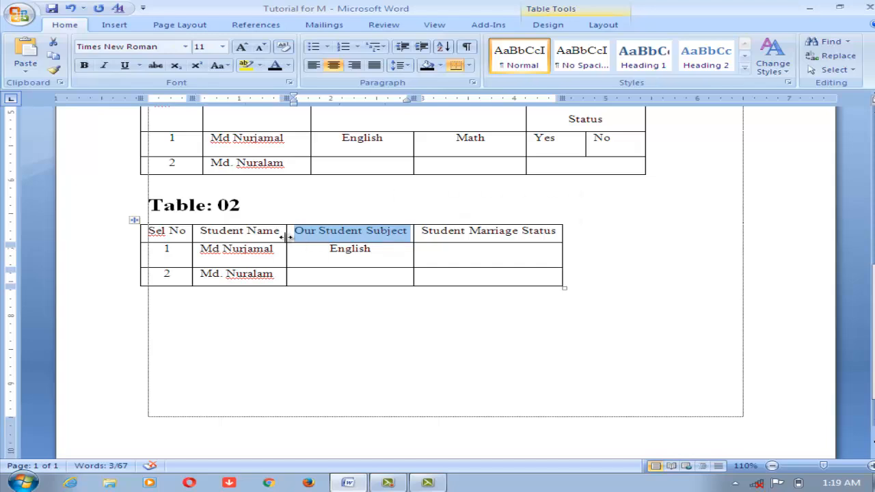
drag(424, 232, 547, 236)
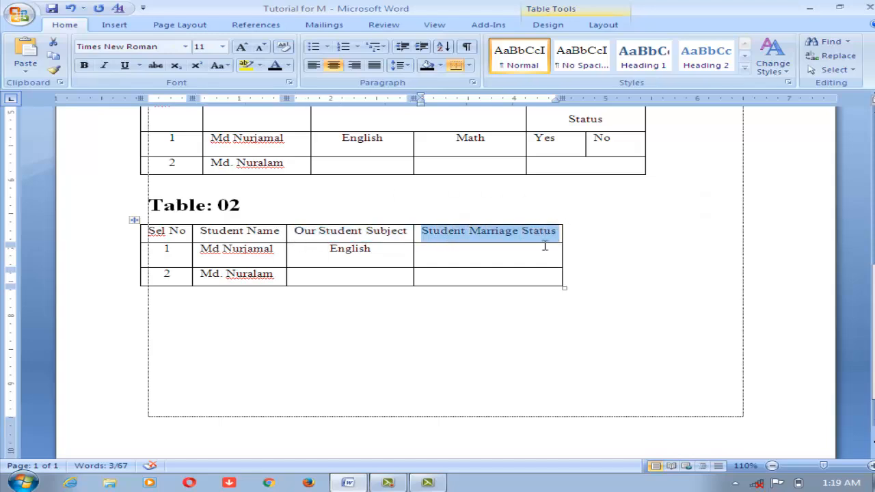
scroll(472, 248, up, 9)
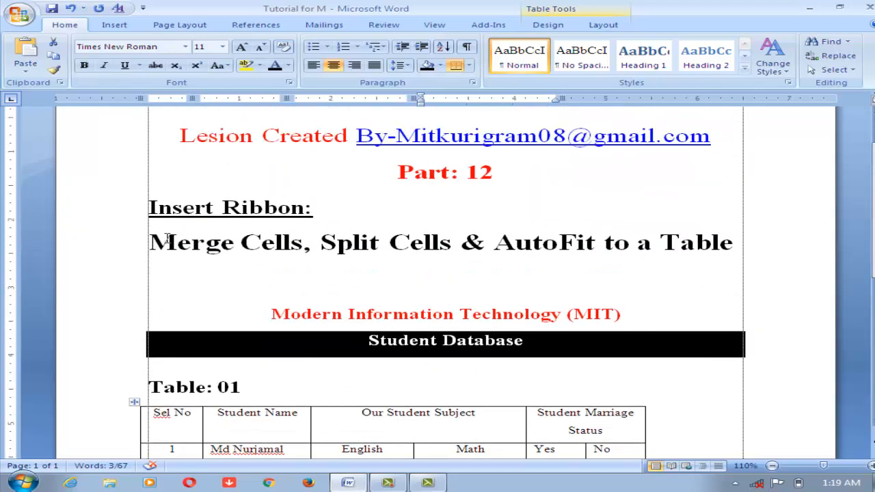
drag(166, 240, 293, 242)
scroll(292, 244, down, 3)
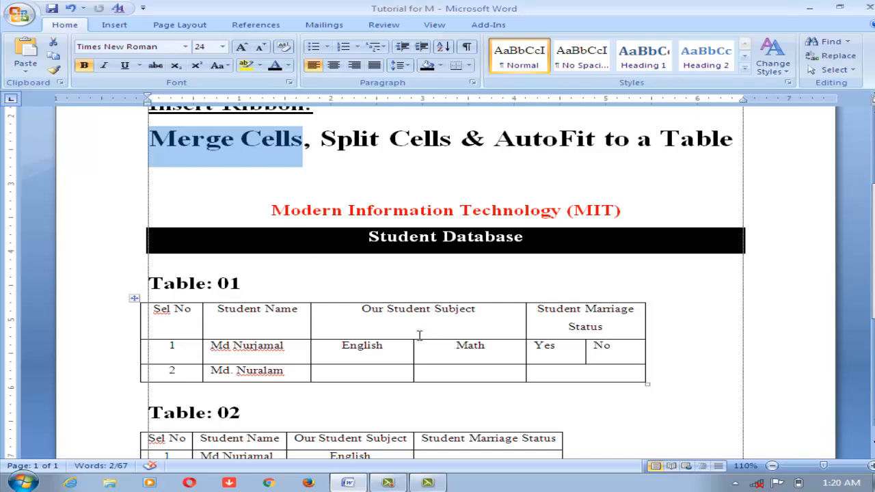
drag(343, 344, 432, 340)
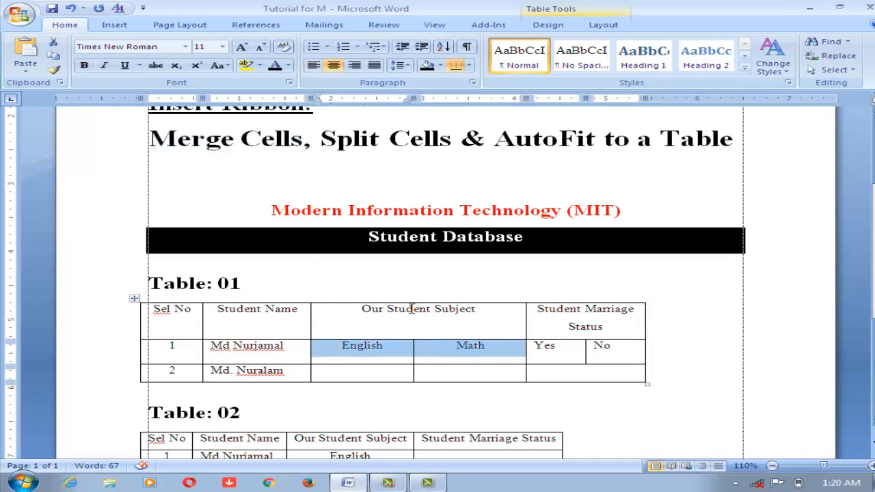
drag(362, 309, 470, 312)
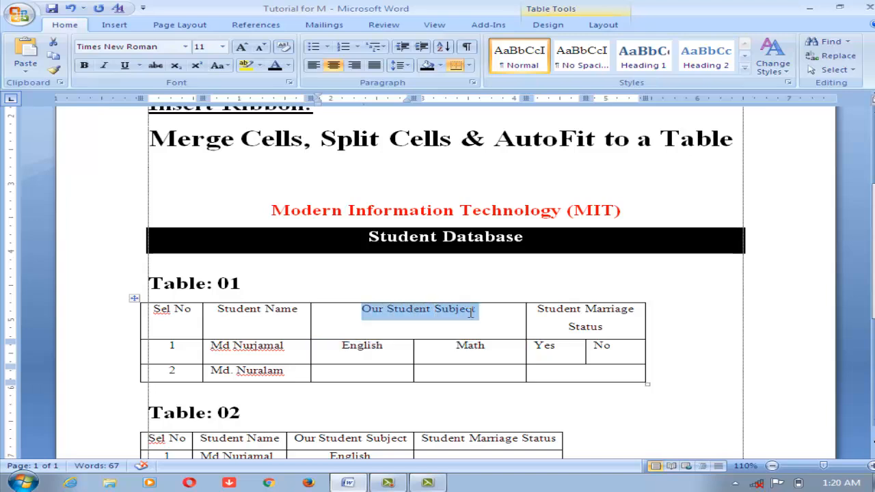
- Examine the Split Cells topic in the document title and Table 01's Student Marriage Status header with its Yes and No cells
scroll(489, 313, up, 4)
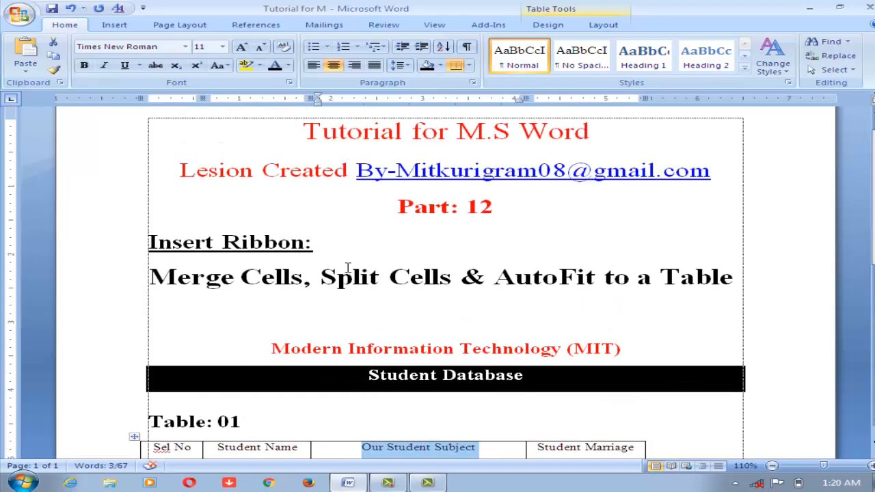
drag(325, 276, 435, 274)
scroll(434, 275, down, 3)
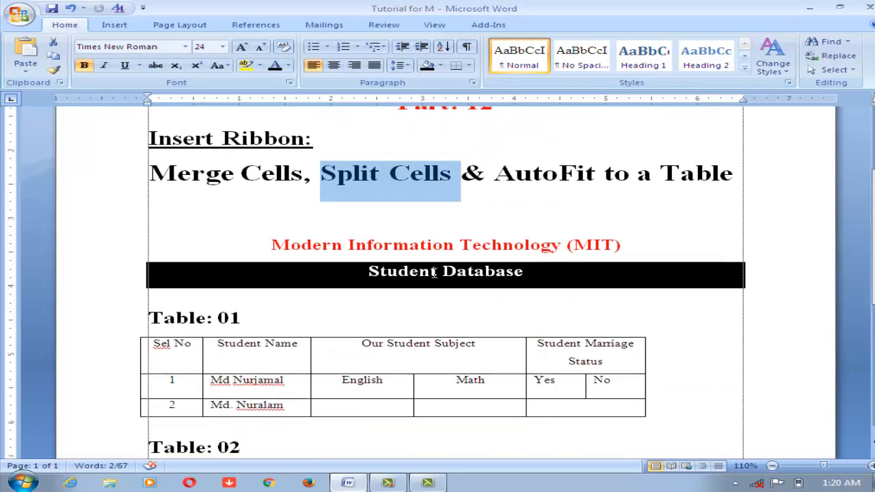
drag(537, 343, 617, 360)
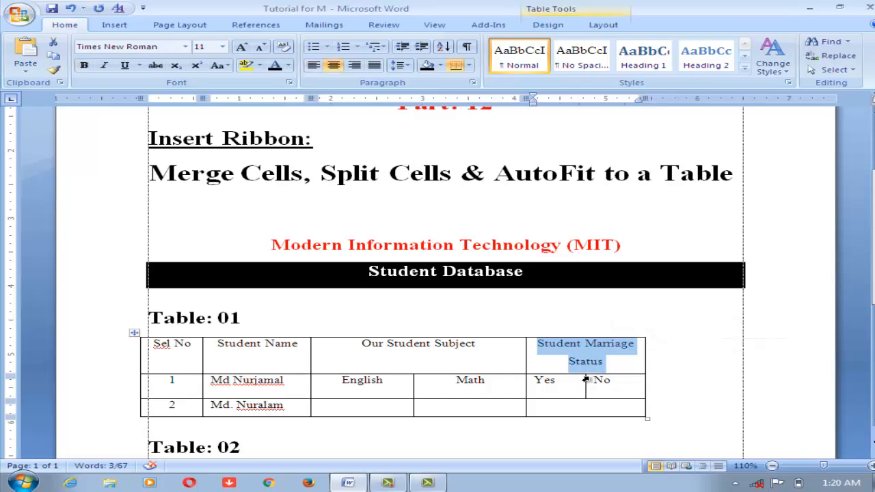
scroll(606, 403, down, 2)
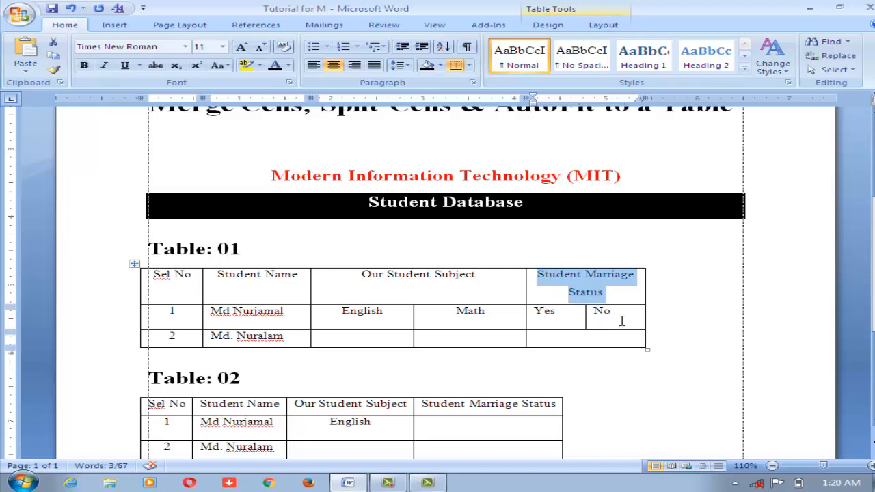
- Examine the AutoFit to a Table topic in the title alongside Table 02's header cells and their column fit
scroll(621, 321, up, 1)
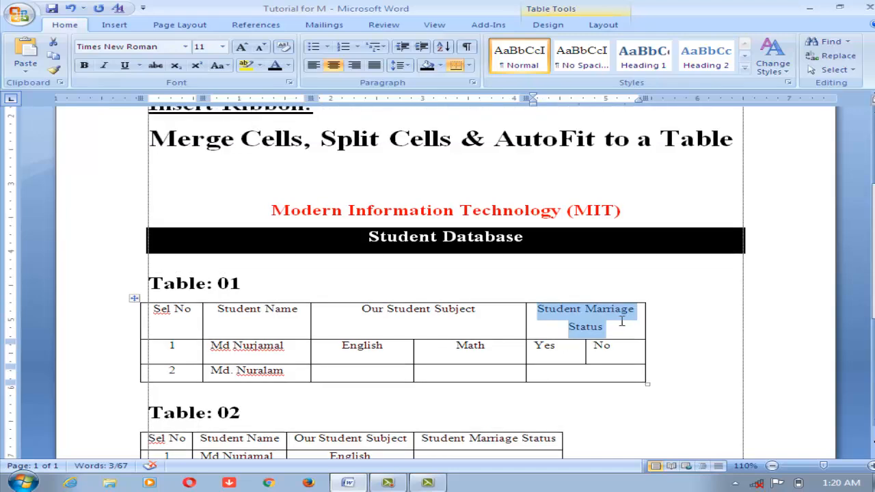
drag(499, 140, 696, 140)
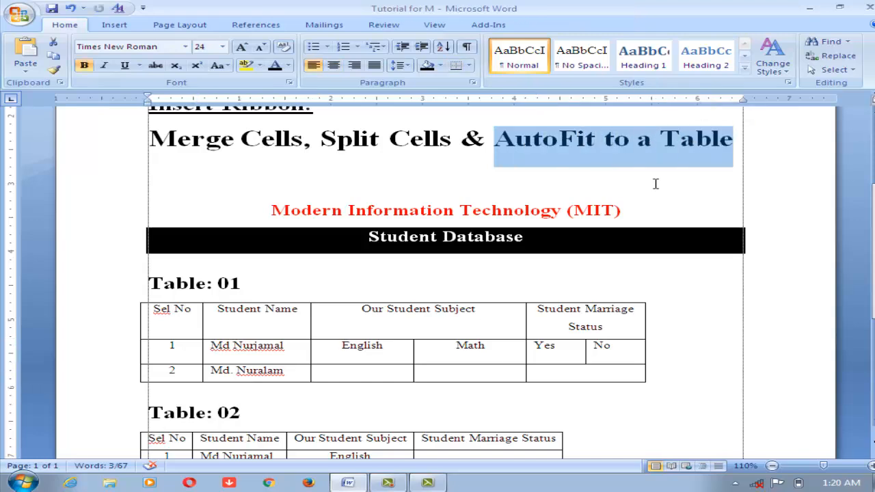
scroll(652, 183, down, 2)
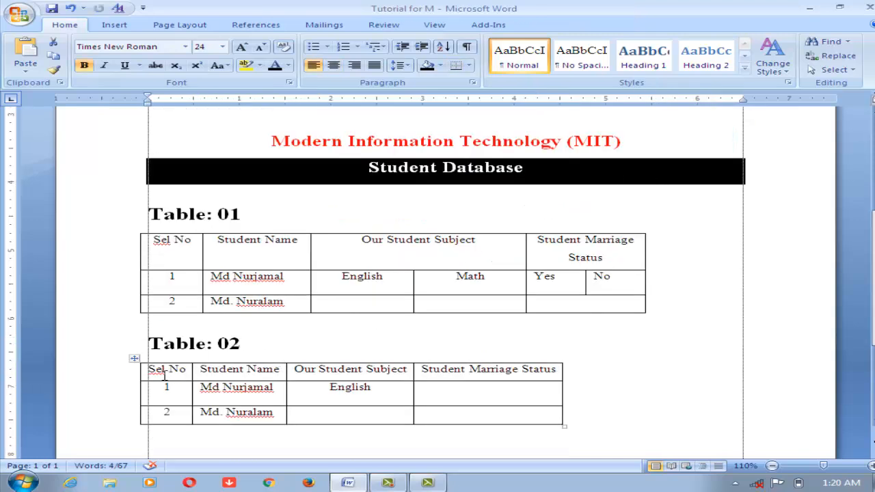
click(144, 370)
click(230, 371)
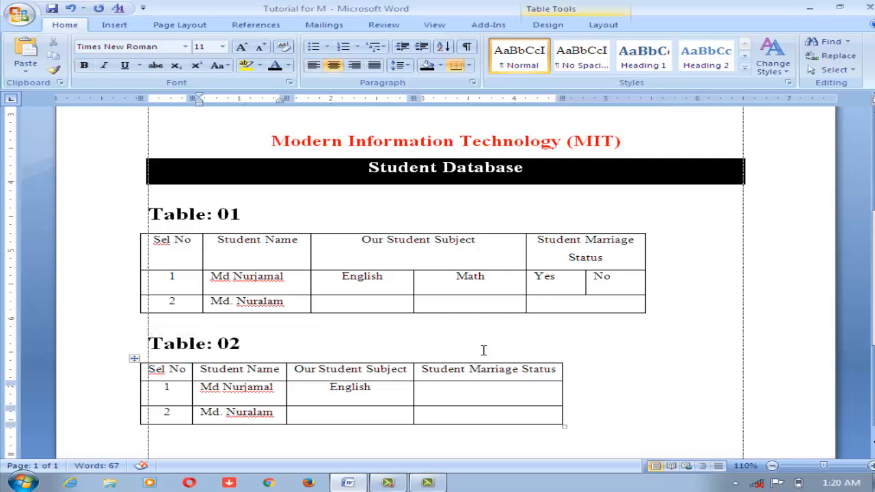
scroll(482, 347, up, 5)
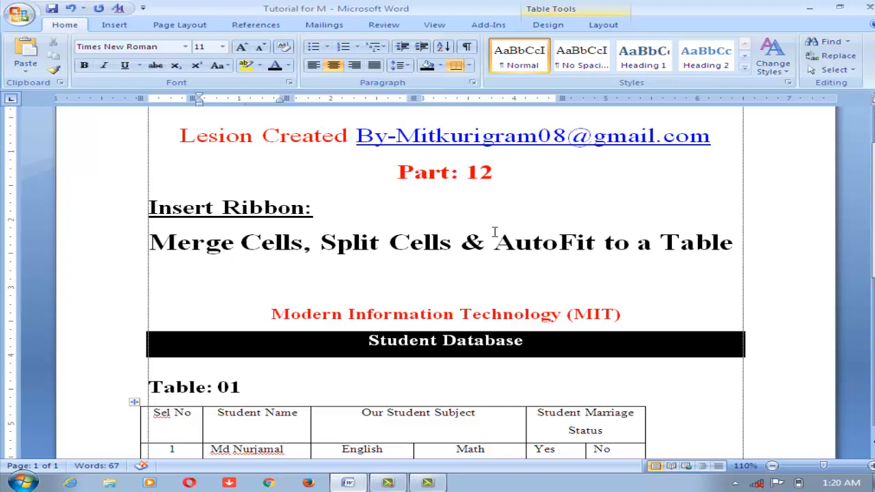